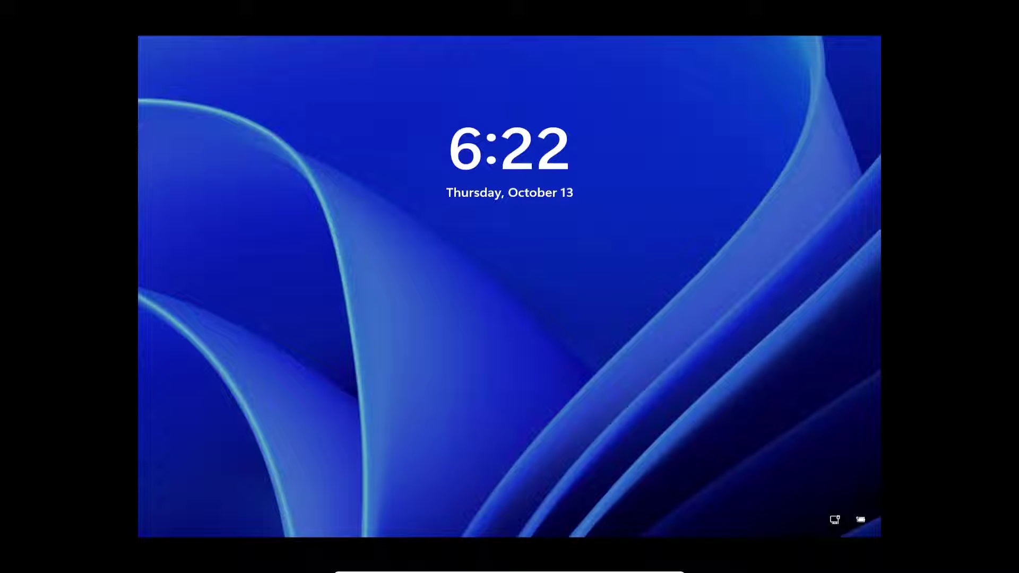
# Step: Try to sign in to the workstation with the affected user's account password
pyautogui.press('Return')
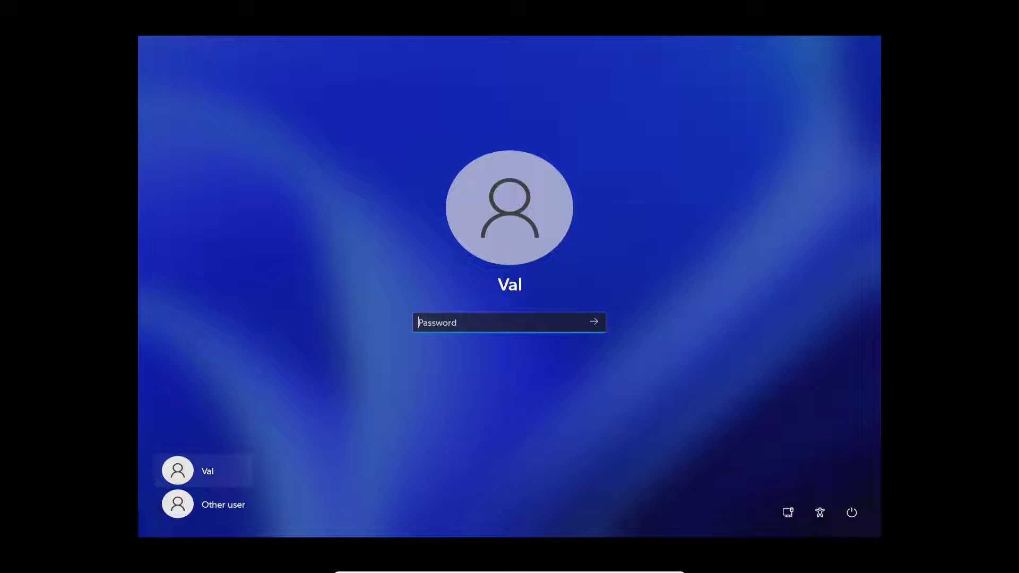
pyautogui.write('************')
pyautogui.press('Return')
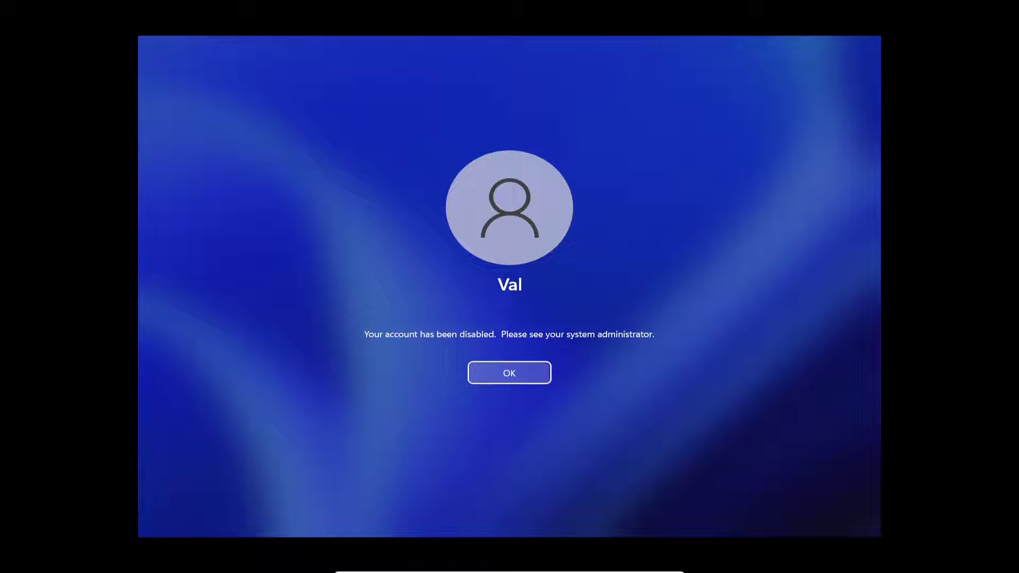
pyautogui.press('Tab')
pyautogui.press('Return')
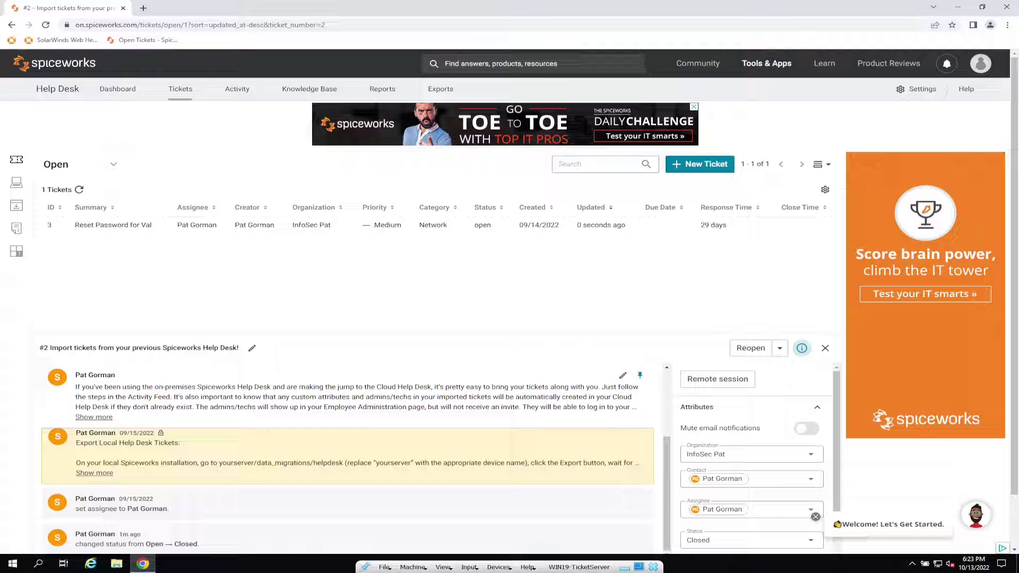
# Step: Set the help desk page zoom to 110% and open the open Reset Password ticket
pyautogui.hotkey('ctrl', '+')
pyautogui.hotkey('ctrl', '+')
pyautogui.hotkey('ctrl', '+')
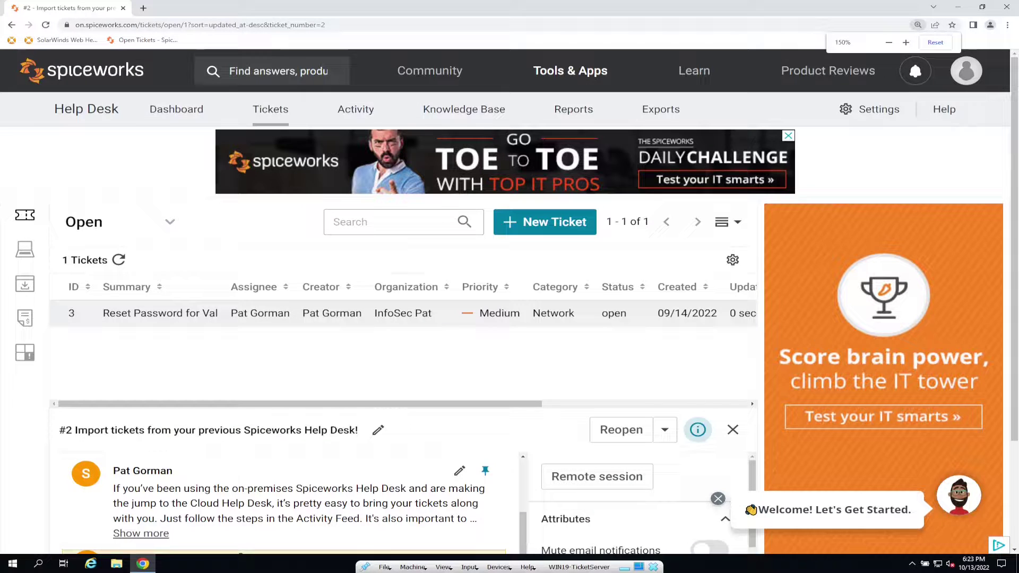
pyautogui.hotkey('ctrl', '-')
pyautogui.hotkey('ctrl', '-')
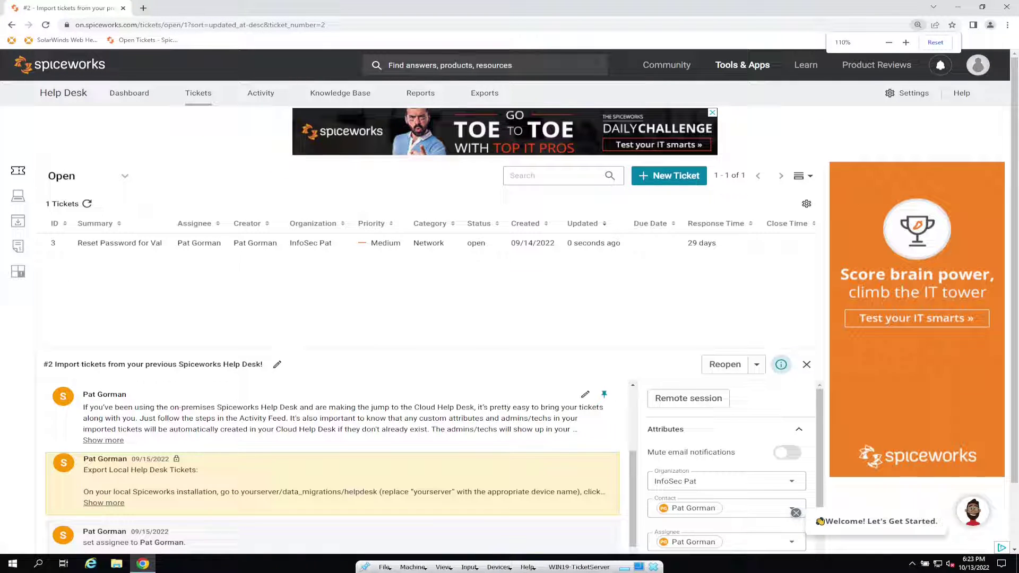
pyautogui.click(138, 242)
pyautogui.press('Escape')
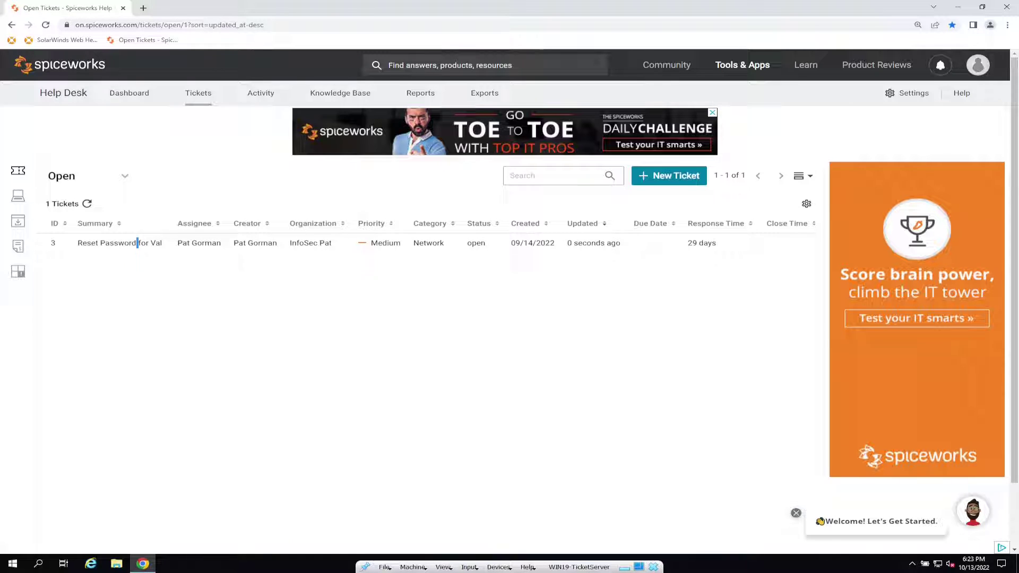
pyautogui.click(138, 243)
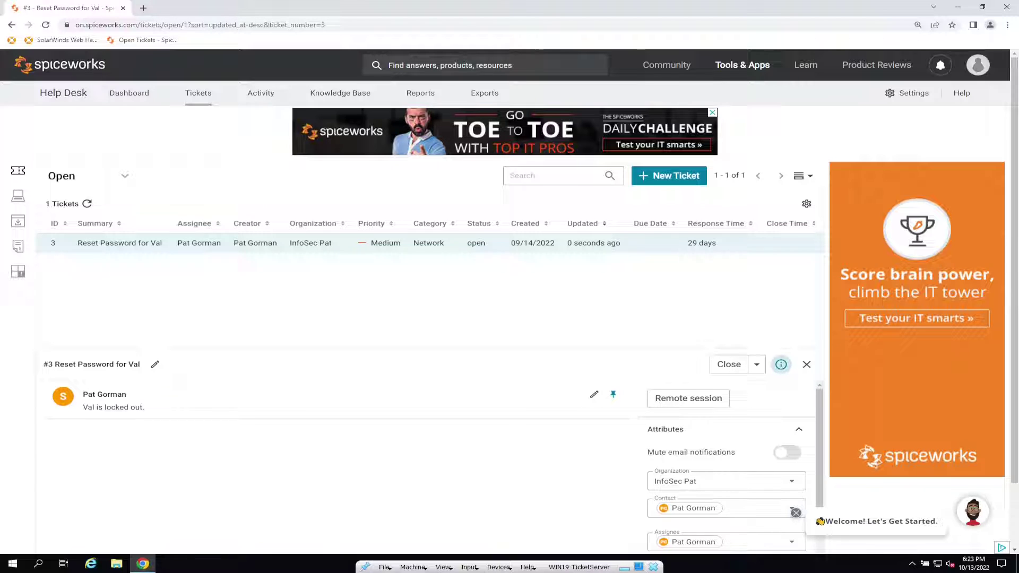
# Step: Send the public response "We are working on the ticket, we will contact you ASAP when its fixed." on the Reset Password ticket
pyautogui.scroll(-3, 336, 451)
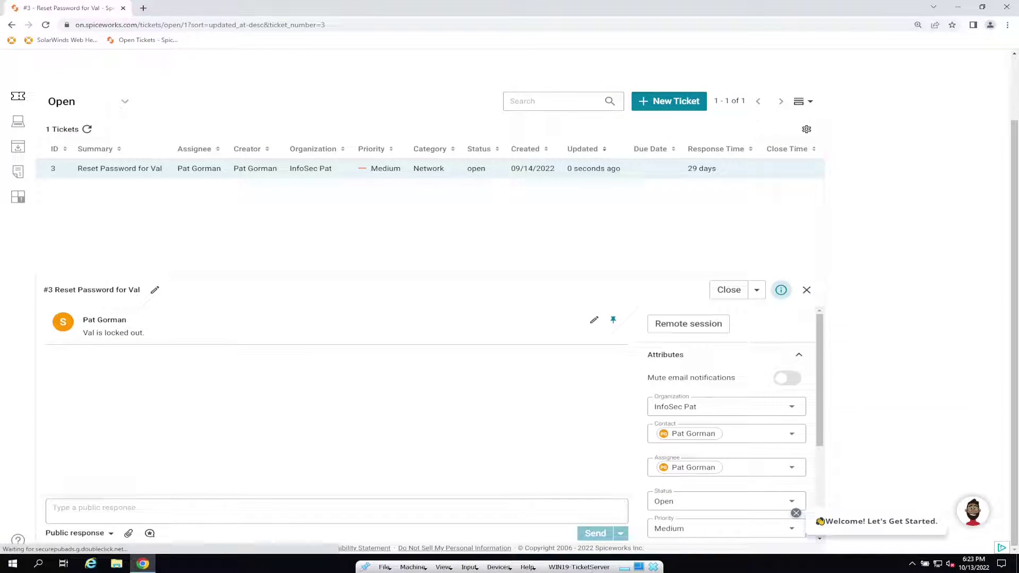
pyautogui.click(336, 511)
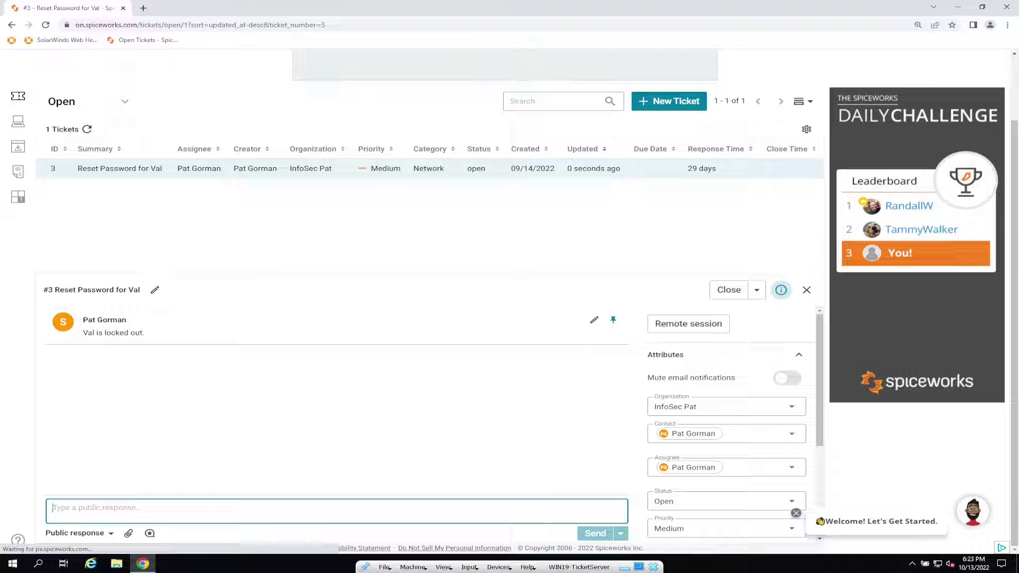
pyautogui.write('We are work')
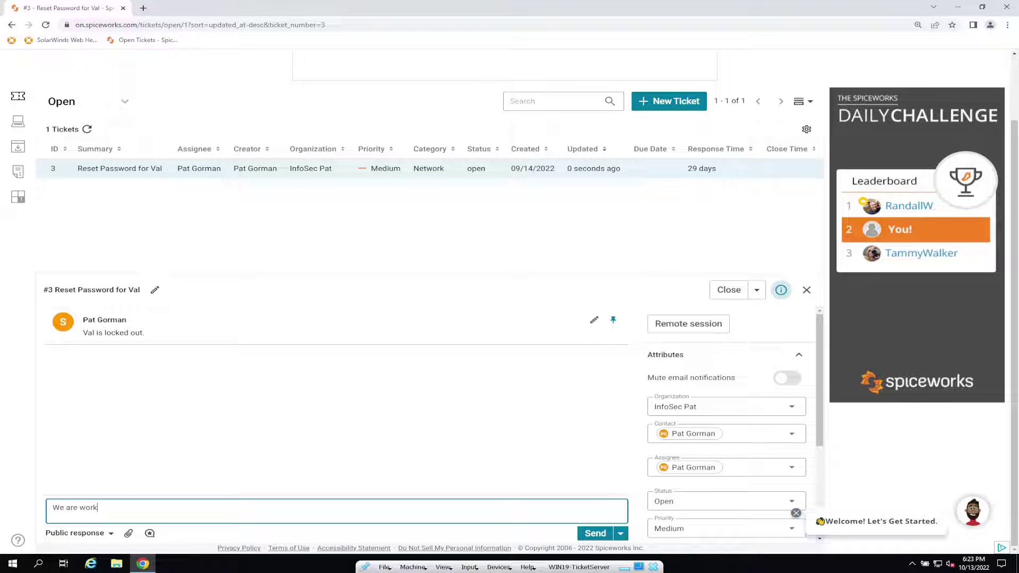
pyautogui.write('ing on the ti')
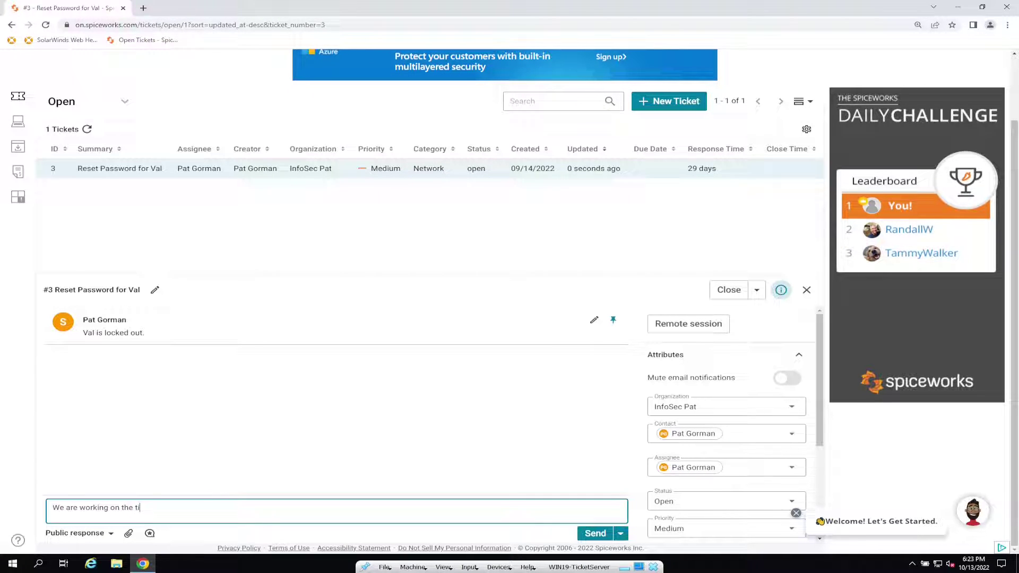
pyautogui.write('cket, we will')
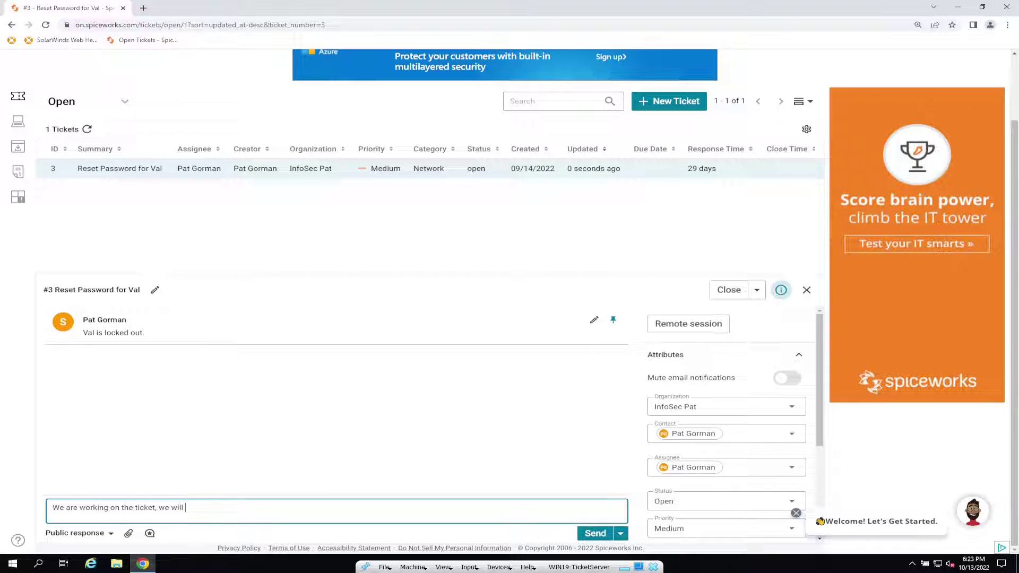
pyautogui.write(' contact yt')
pyautogui.press('BackSpace')
pyautogui.write('ou ASAP when its fixed.')
pyautogui.click(595, 533)
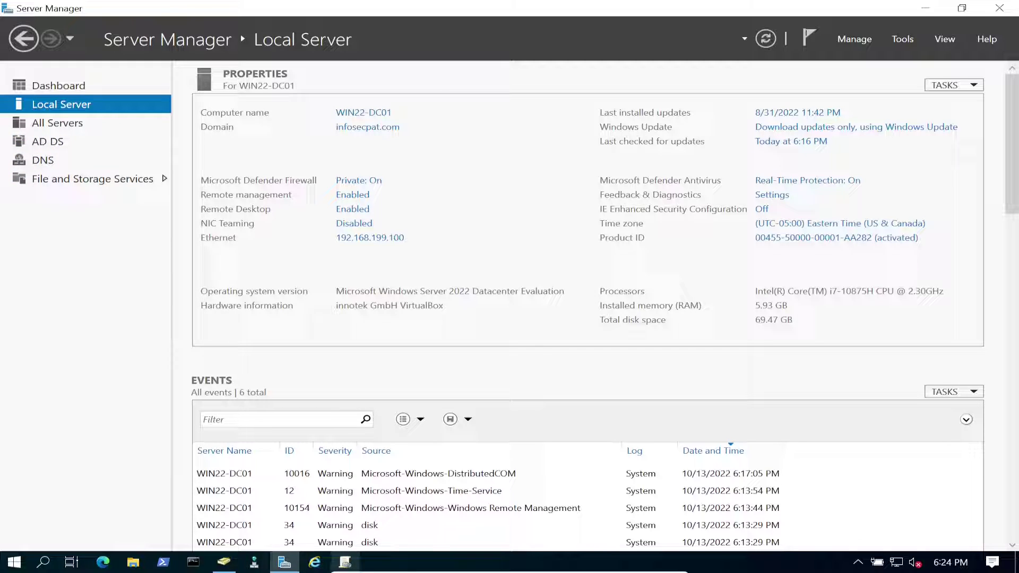
# Step: Switch to Active Directory Users and Computers and search the infosecpat.com domain for the user named in the ticket
pyautogui.click(223, 562)
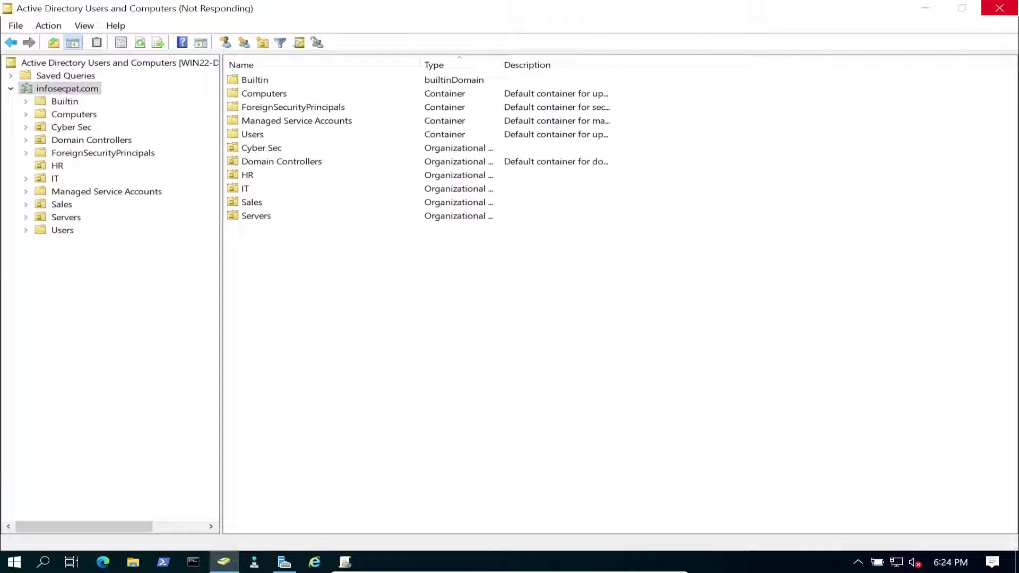
pyautogui.rightClick(71, 87)
pyautogui.click(110, 114)
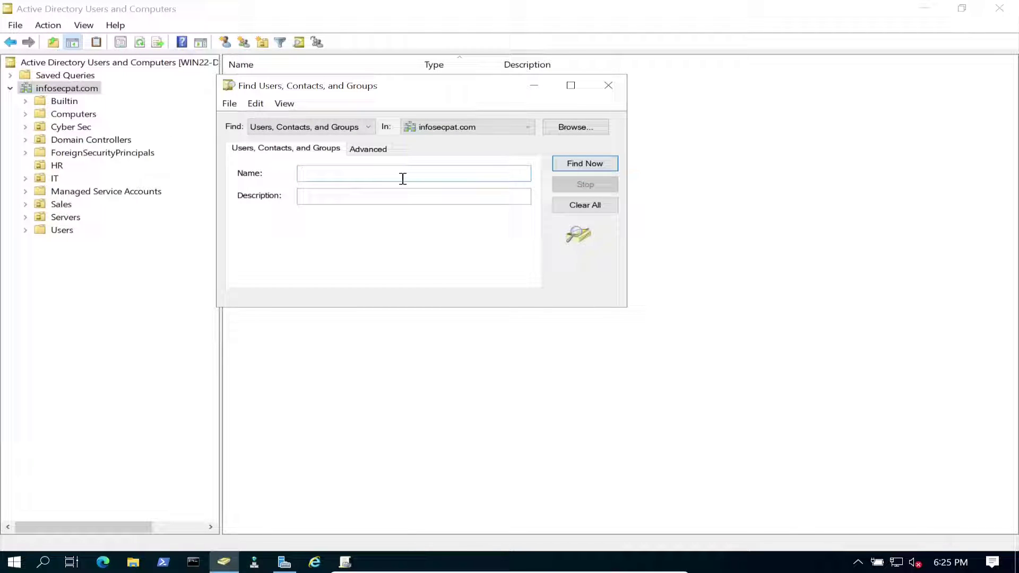
pyautogui.write('val')
pyautogui.press('Return')
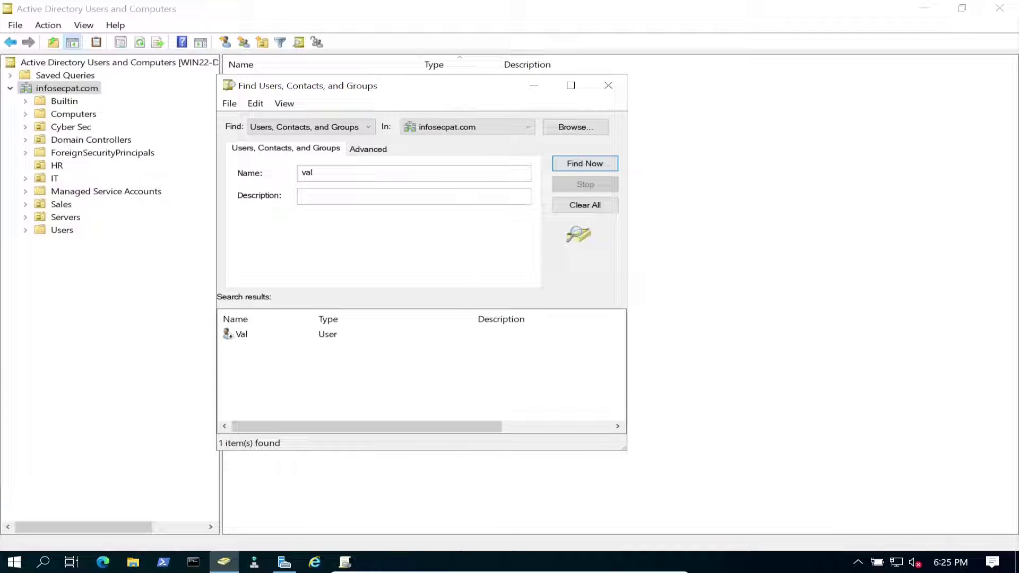
# Step: Enable the disabled user account found in the search results
pyautogui.click(242, 335)
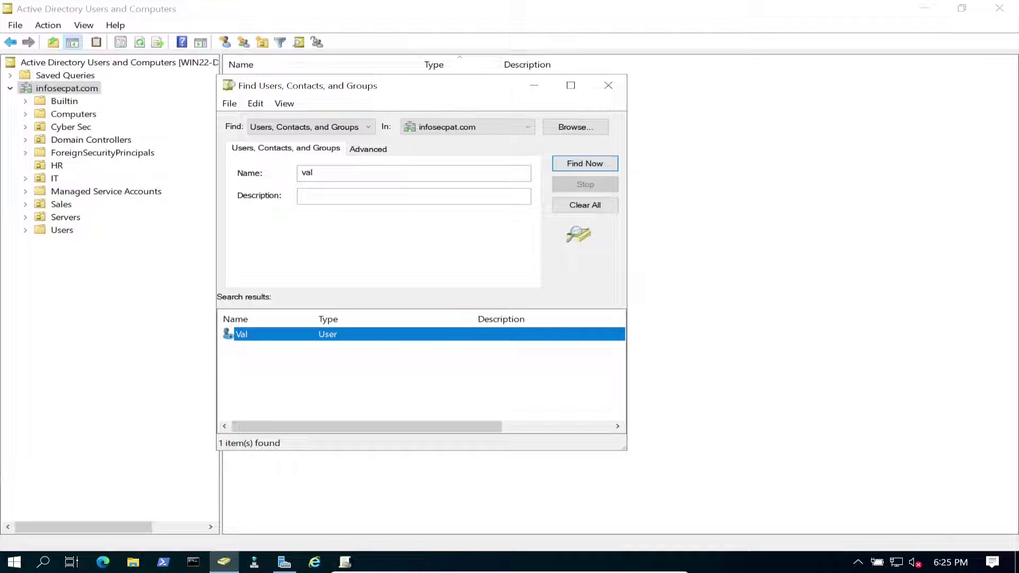
pyautogui.rightClick(239, 335)
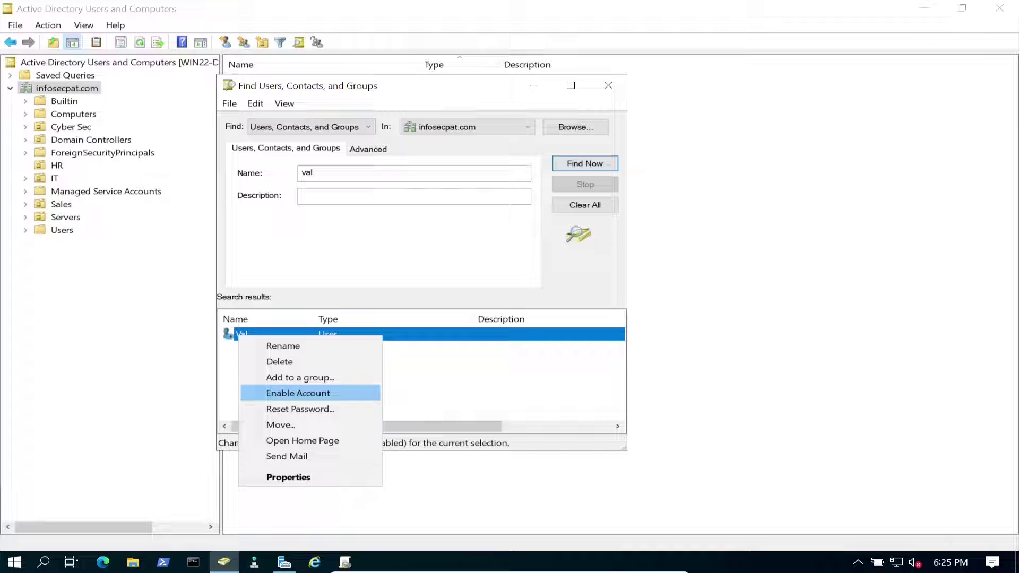
pyautogui.click(298, 393)
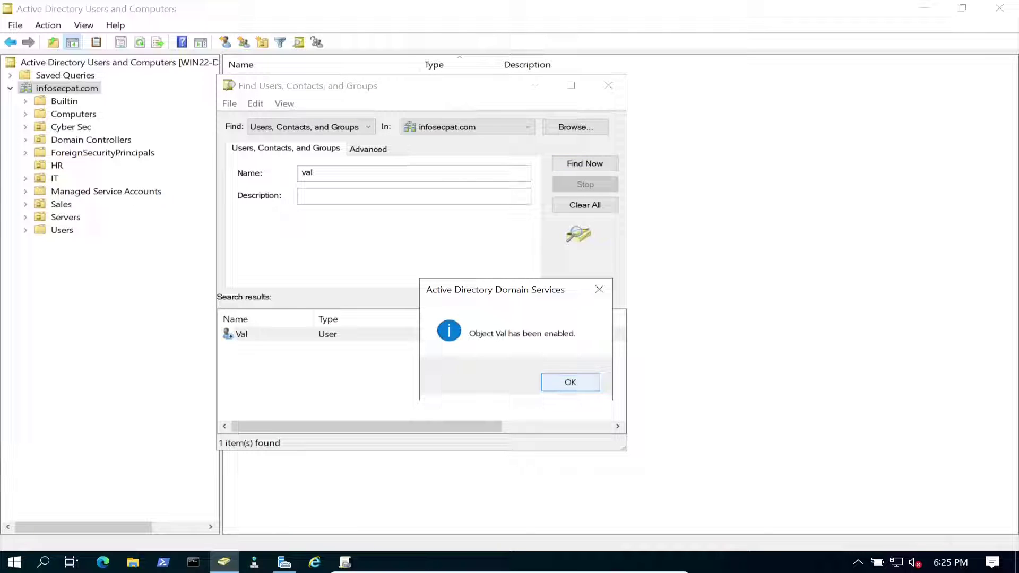
pyautogui.press('Return')
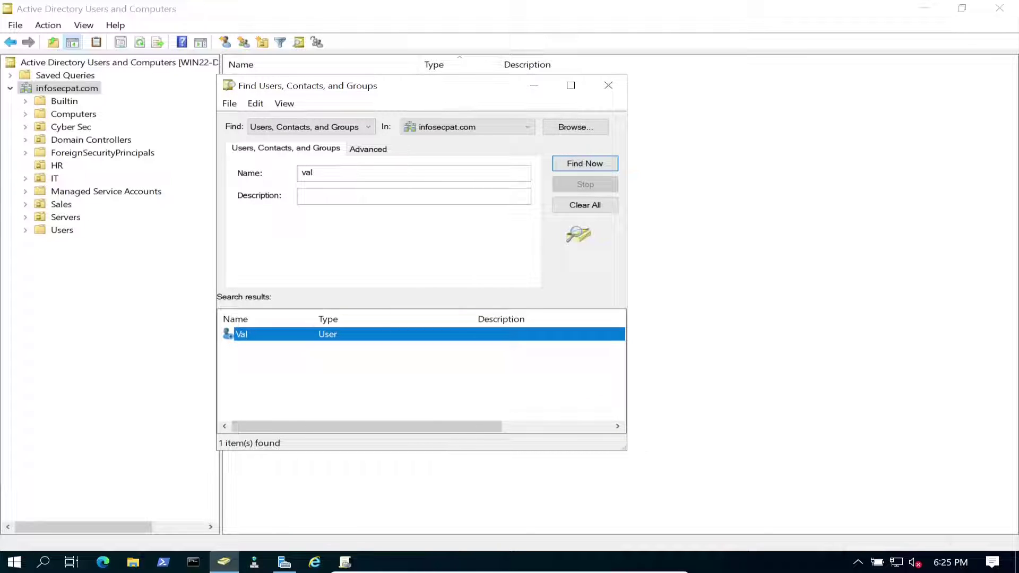
# Step: Reset the found user's password by entering and confirming the new password, with the option to unlock the account
pyautogui.rightClick(355, 335)
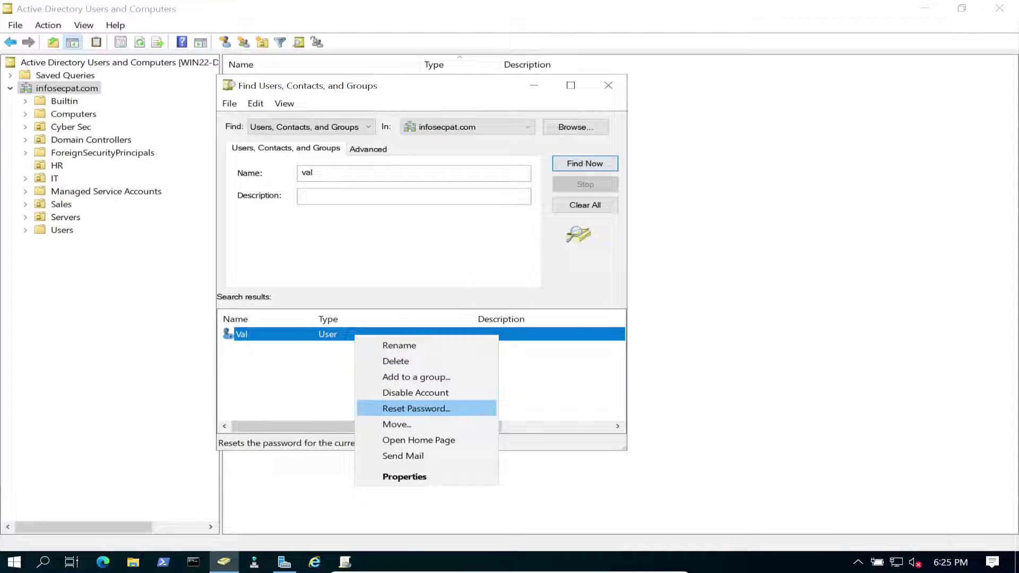
pyautogui.press('Return')
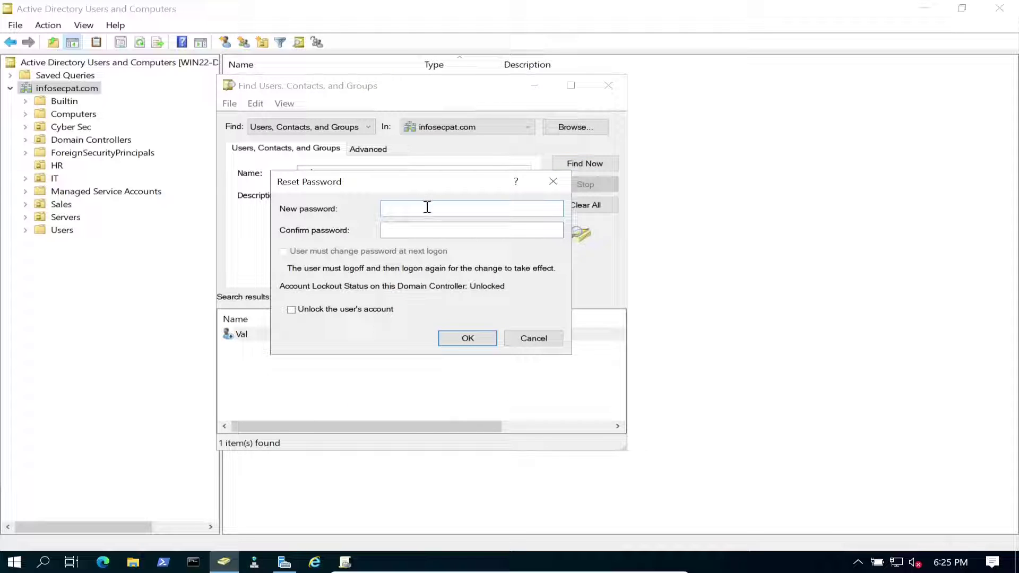
pyautogui.write('*************')
pyautogui.press('Tab')
pyautogui.write('*************')
pyautogui.press('Tab')
pyautogui.press('space')
pyautogui.press('Return')
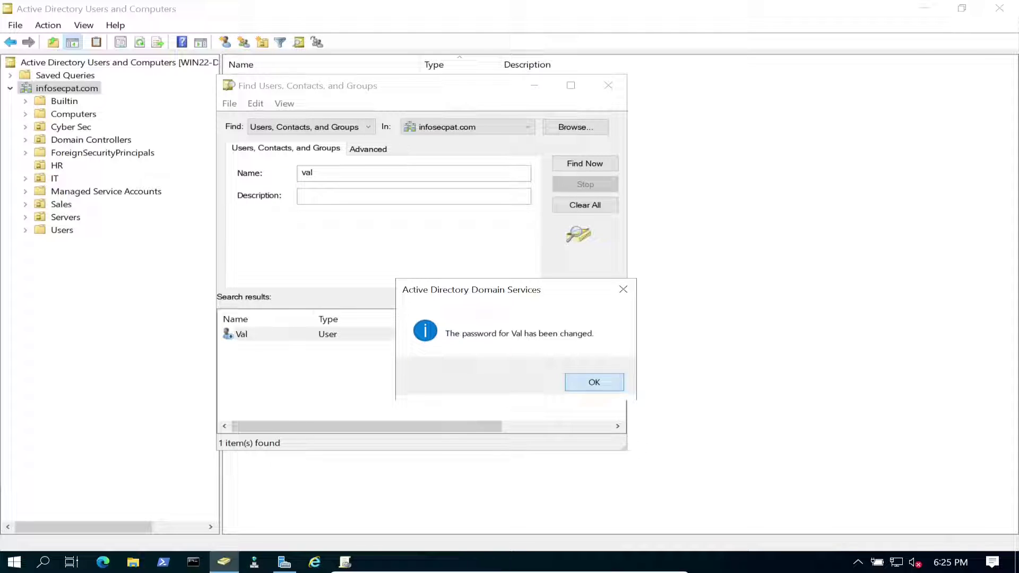
pyautogui.press('Return')
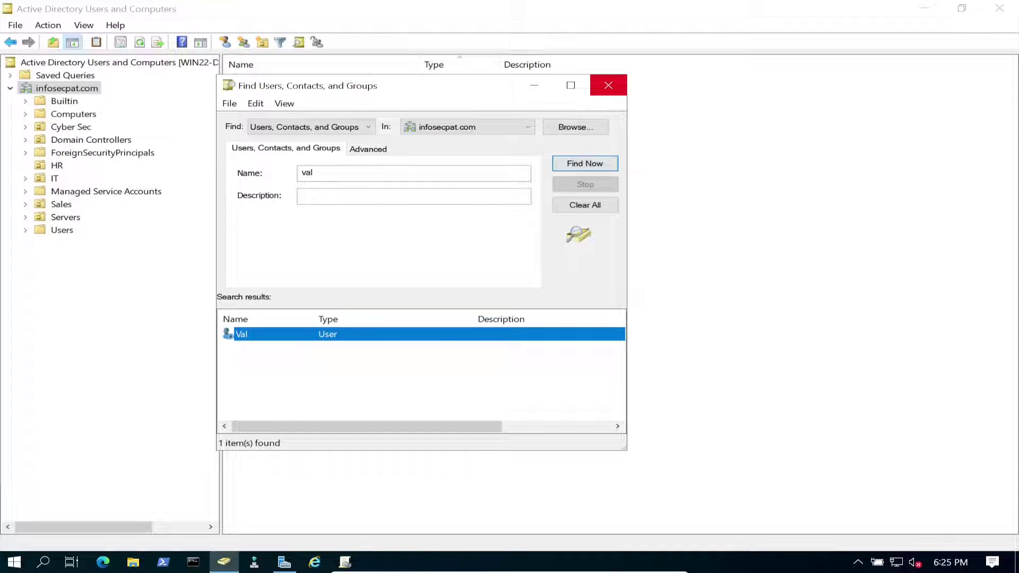
# Step: Close the user search, open the HR organizational unit and refresh its list to check the user's account status
pyautogui.click(608, 85)
pyautogui.doubleClick(247, 176)
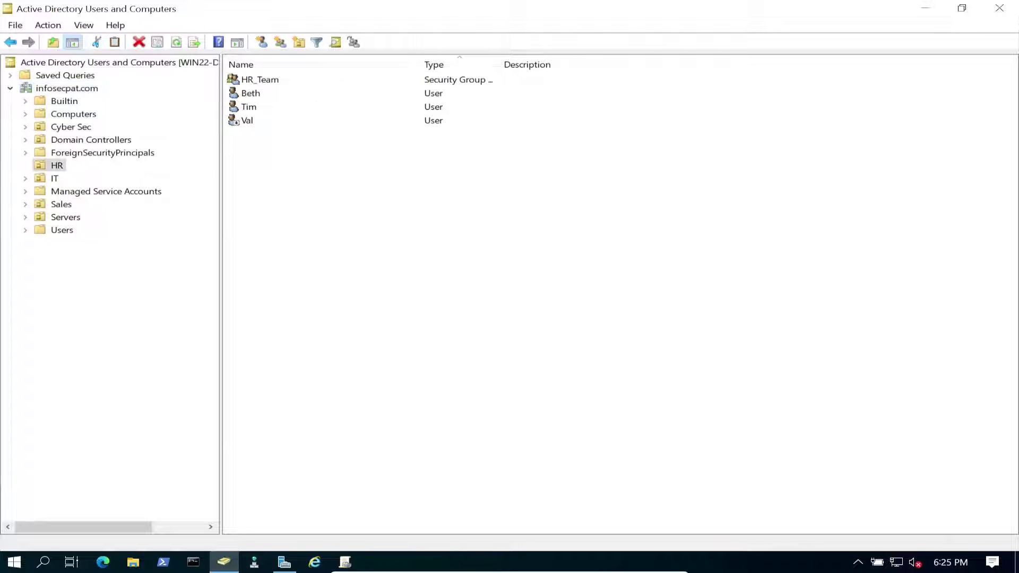
pyautogui.rightClick(272, 175)
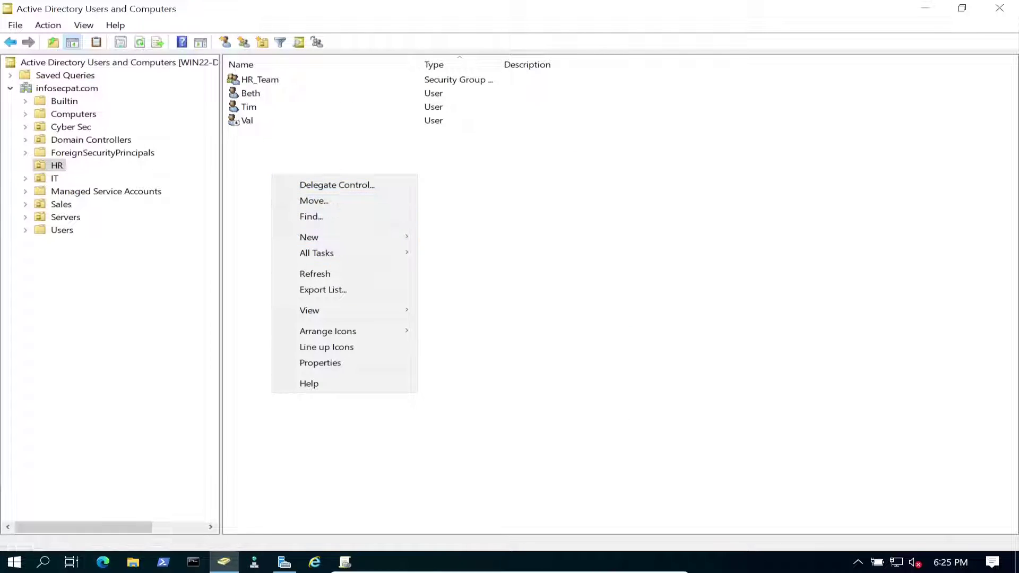
pyautogui.click(297, 273)
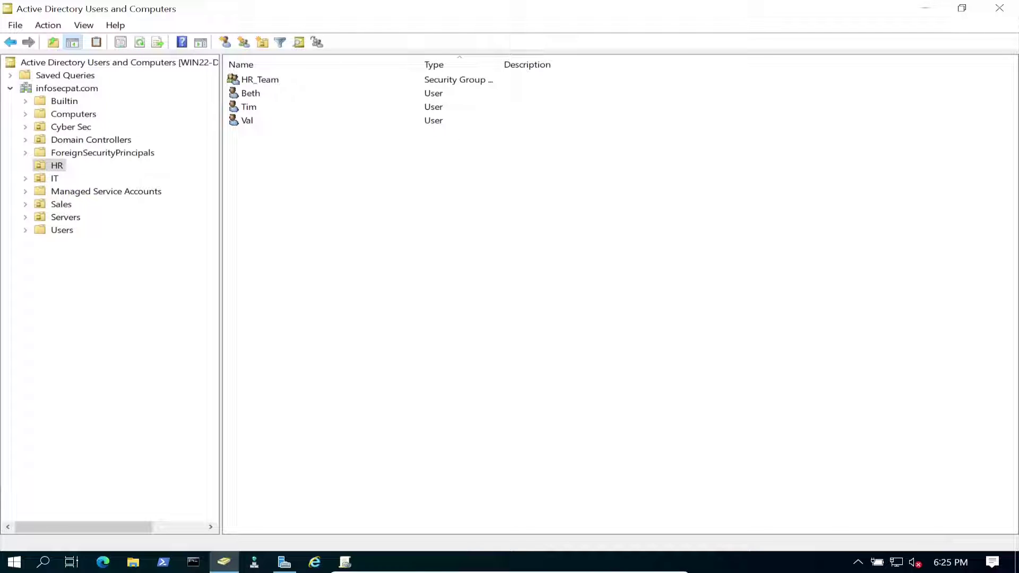
pyautogui.click(247, 121)
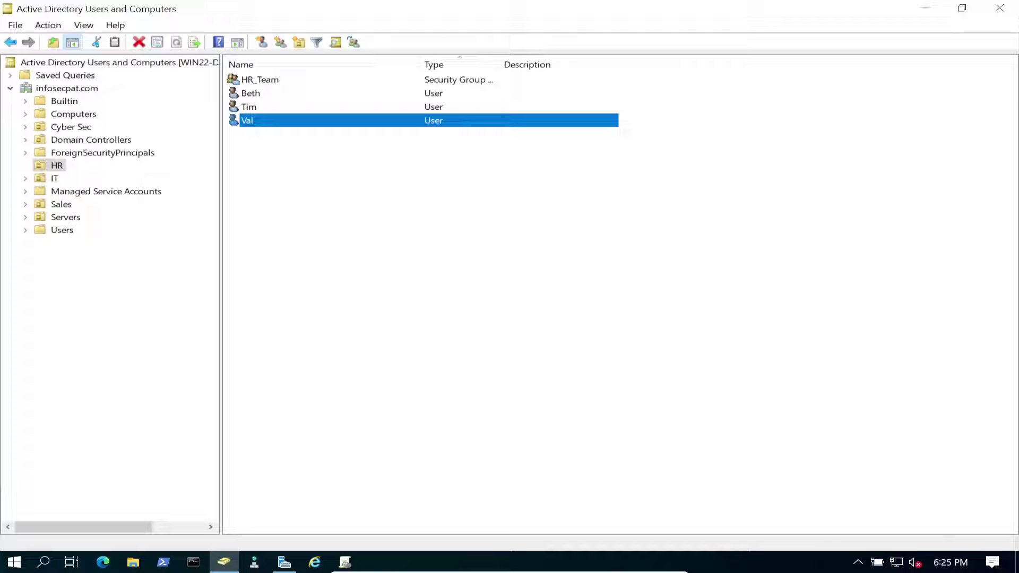
pyautogui.click(404, 234)
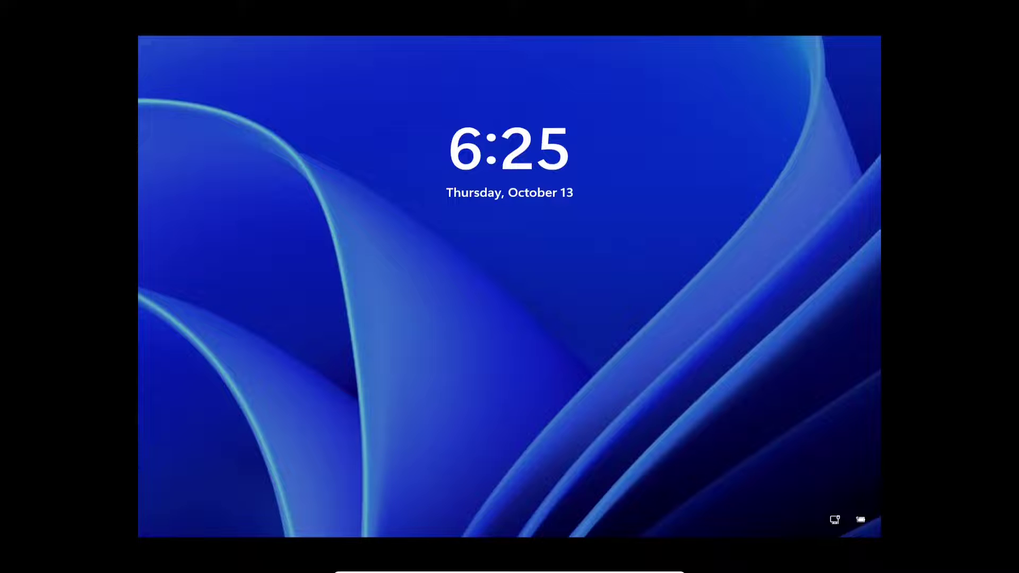
# Step: Sign in to the Windows 11 workstation as the affected user with the new account password
pyautogui.press('Return')
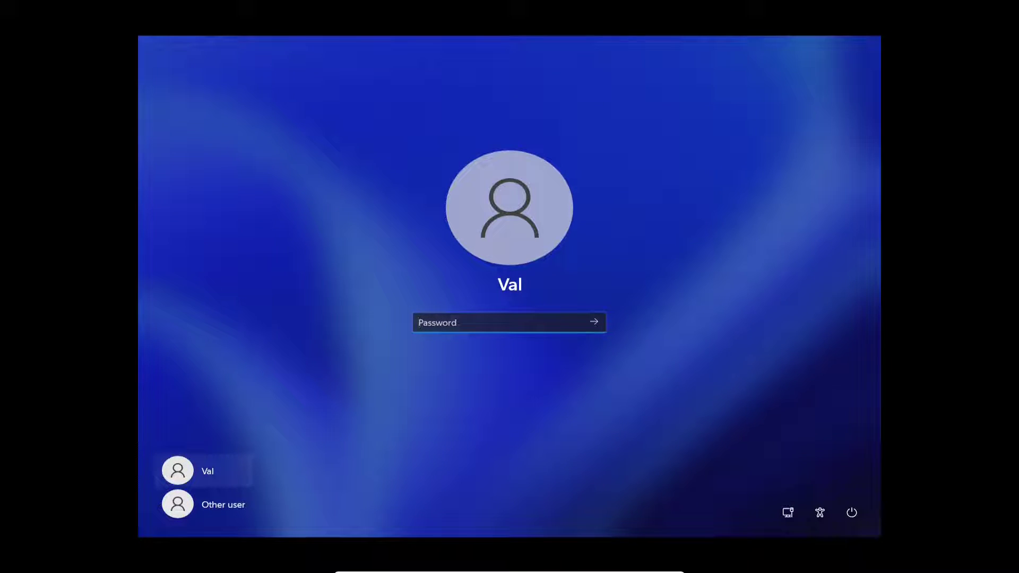
pyautogui.write('•••••••••••••')
pyautogui.press('Return')
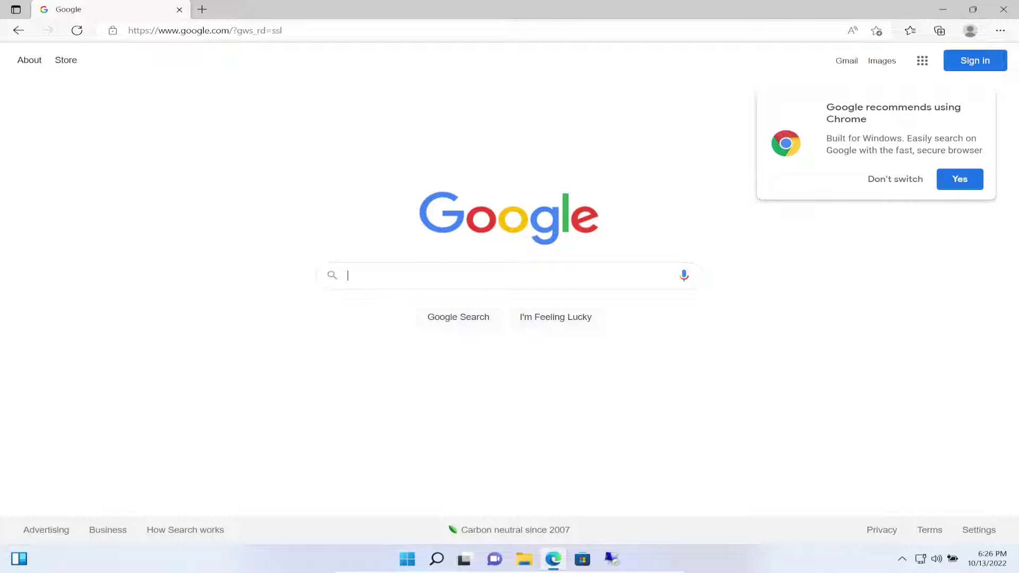
# Step: Close the browser and show This PC in a maximized File Explorer window to check the user's drives
pyautogui.click(1004, 9)
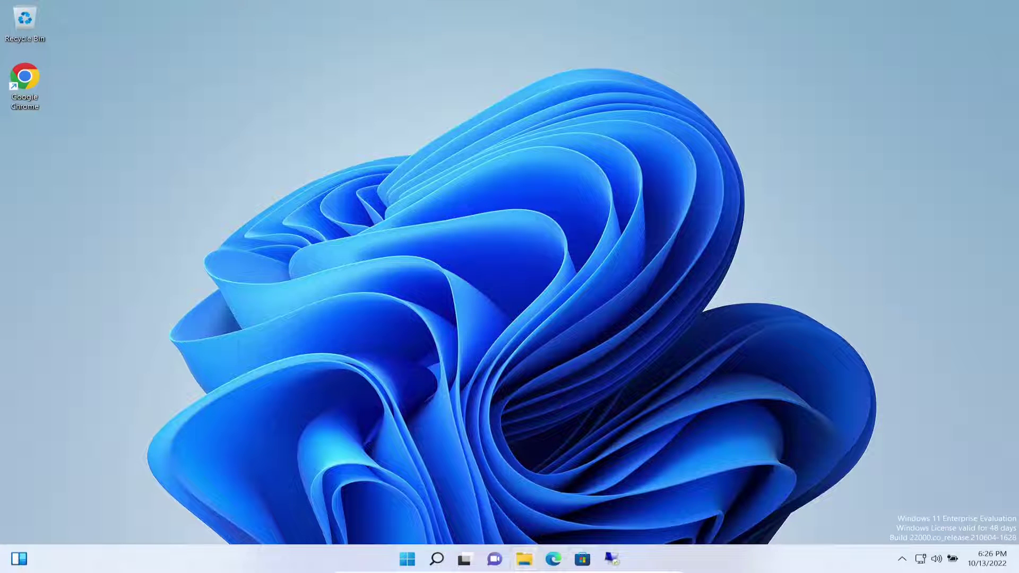
pyautogui.click(524, 559)
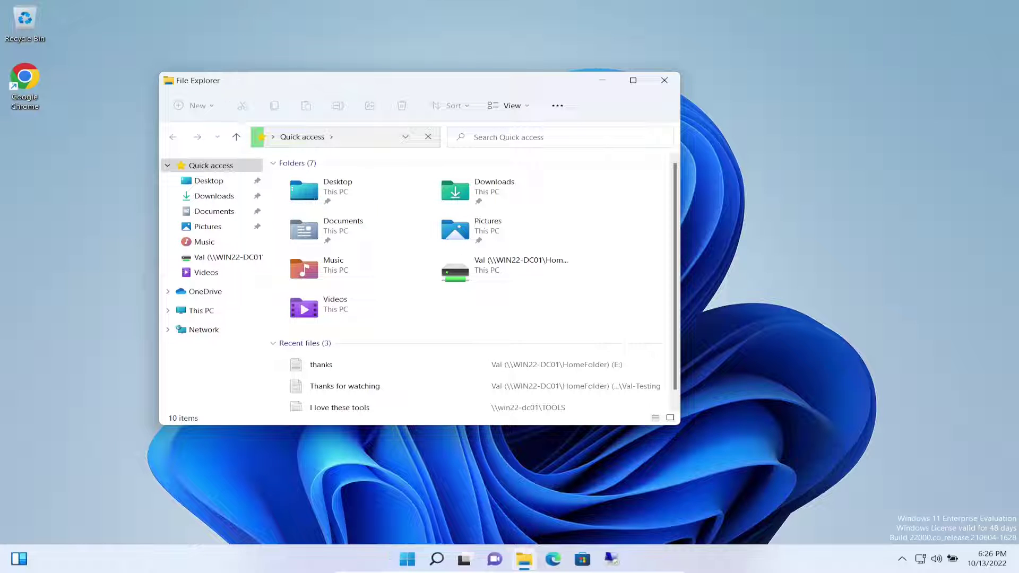
pyautogui.click(632, 81)
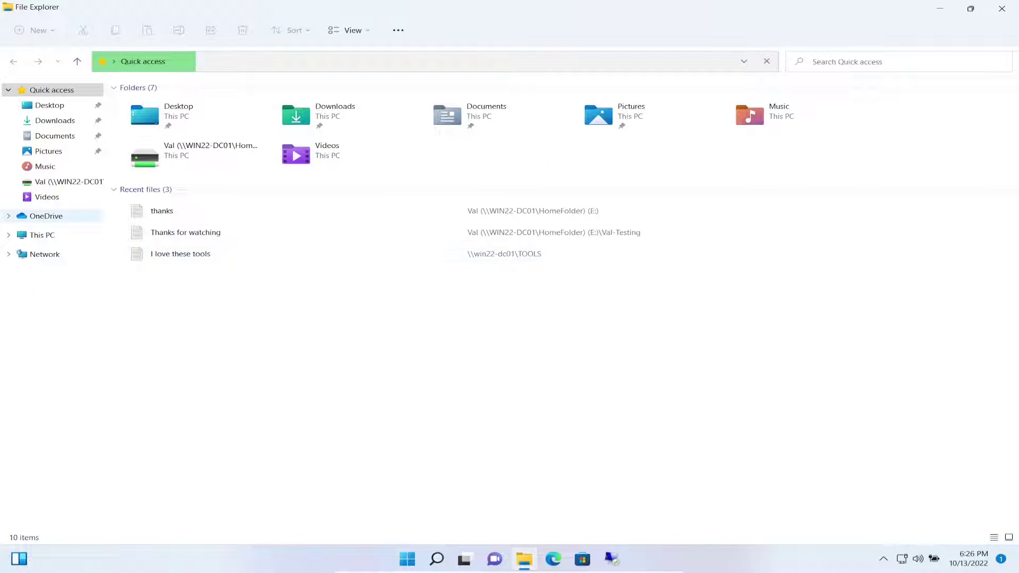
pyautogui.click(42, 235)
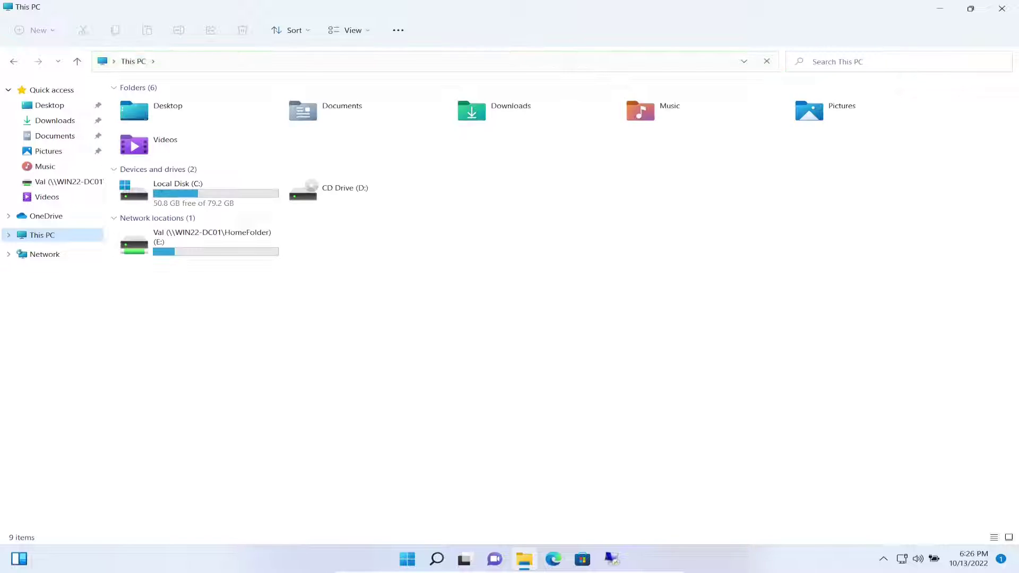
# Step: Open the thanks text document from the HomeFolder network drive (E:) and enlarge its text for reading
pyautogui.click(199, 242)
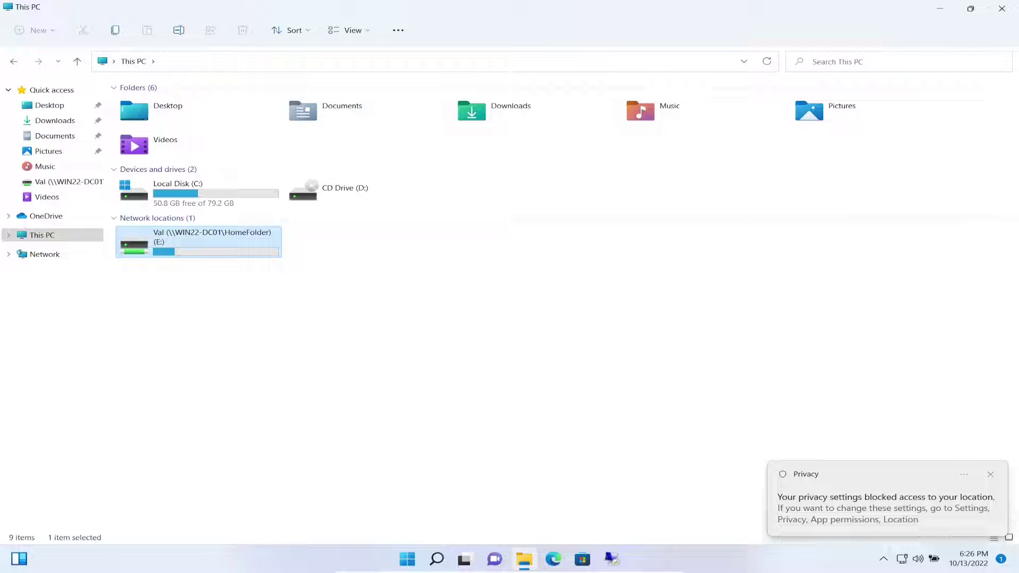
pyautogui.doubleClick(199, 242)
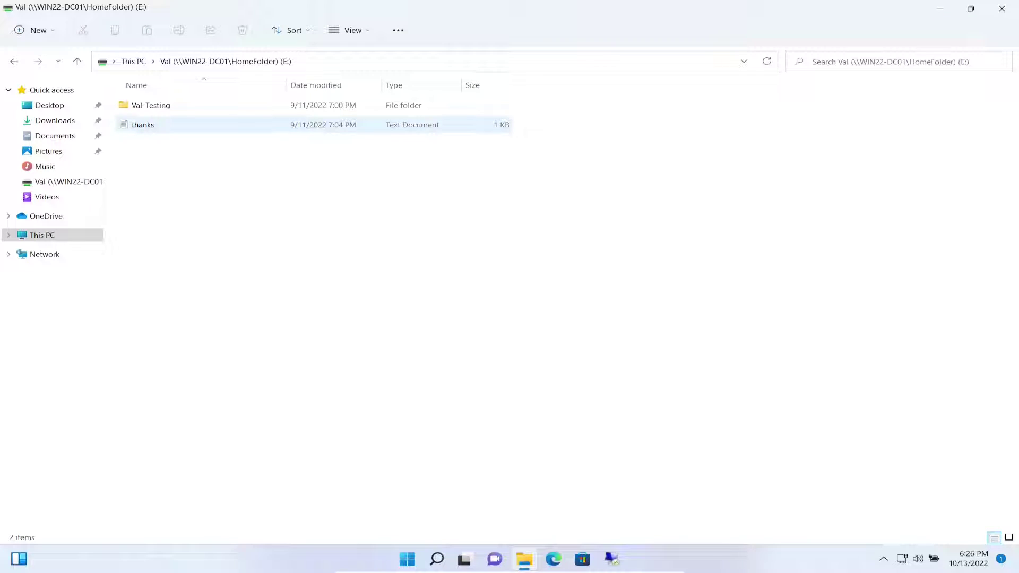
pyautogui.click(170, 125)
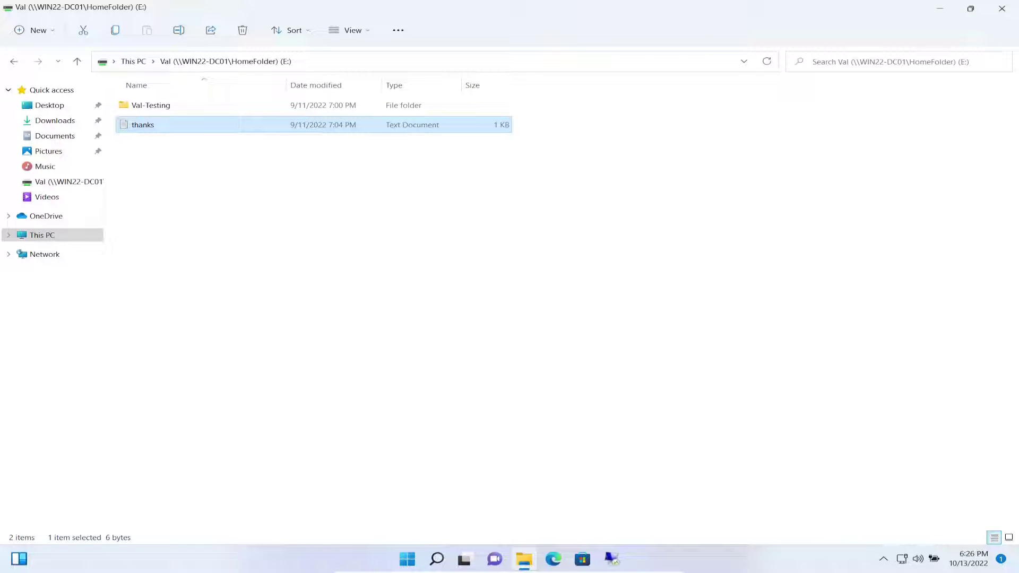
pyautogui.press('Return')
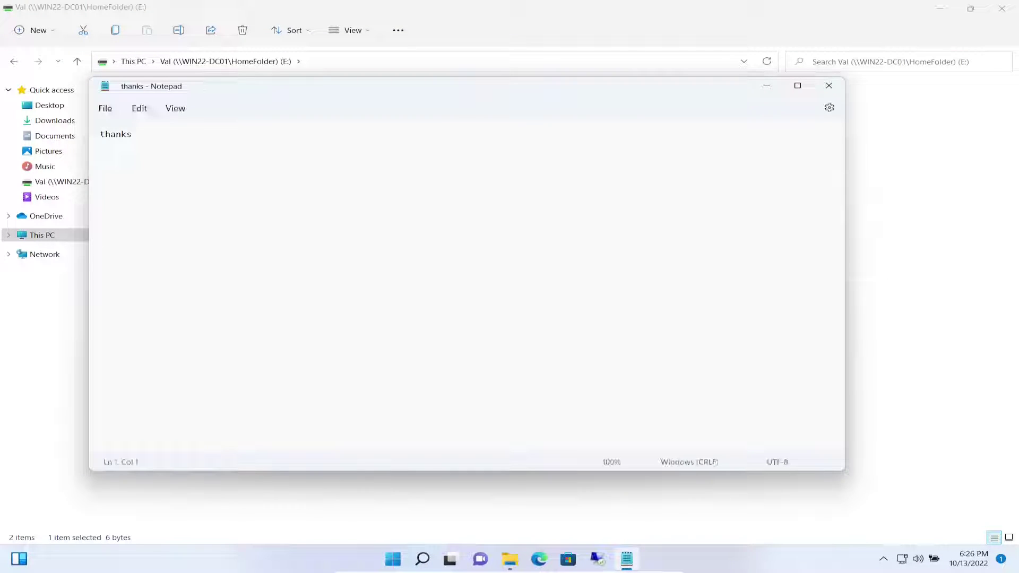
pyautogui.hotkey('ctrl', '+')
pyautogui.hotkey('ctrl', '+')
pyautogui.hotkey('ctrl', '+')
pyautogui.hotkey('ctrl', '+')
pyautogui.hotkey('ctrl', '+')
pyautogui.hotkey('ctrl', '+')
pyautogui.hotkey('ctrl', '+')
pyautogui.hotkey('ctrl', '+')
pyautogui.hotkey('ctrl', '+')
pyautogui.hotkey('ctrl', '+')
pyautogui.hotkey('ctrl', '+')
pyautogui.hotkey('ctrl', '+')
pyautogui.hotkey('ctrl', '+')
pyautogui.hotkey('ctrl', '+')
pyautogui.hotkey('ctrl', '+')
pyautogui.hotkey('ctrl', '+')
pyautogui.hotkey('ctrl', '+')
pyautogui.hotkey('ctrl', '+')
pyautogui.hotkey('ctrl', '+')
pyautogui.hotkey('ctrl', '+')
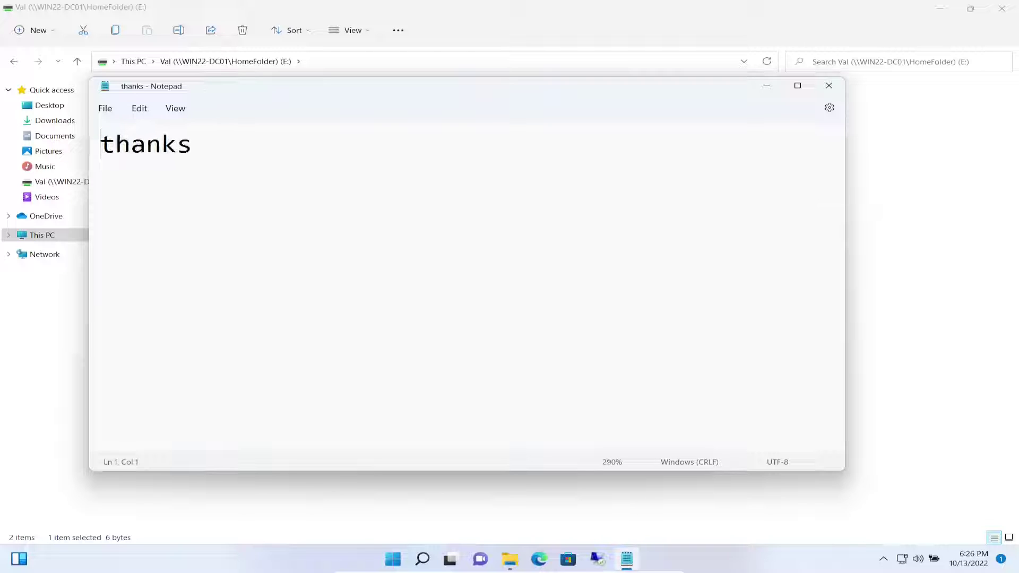
# Step: Replace the whole text of the thanks document with "Thank you for all your help and support :)"
pyautogui.hotkey('ctrl', 'a')
pyautogui.write('T')
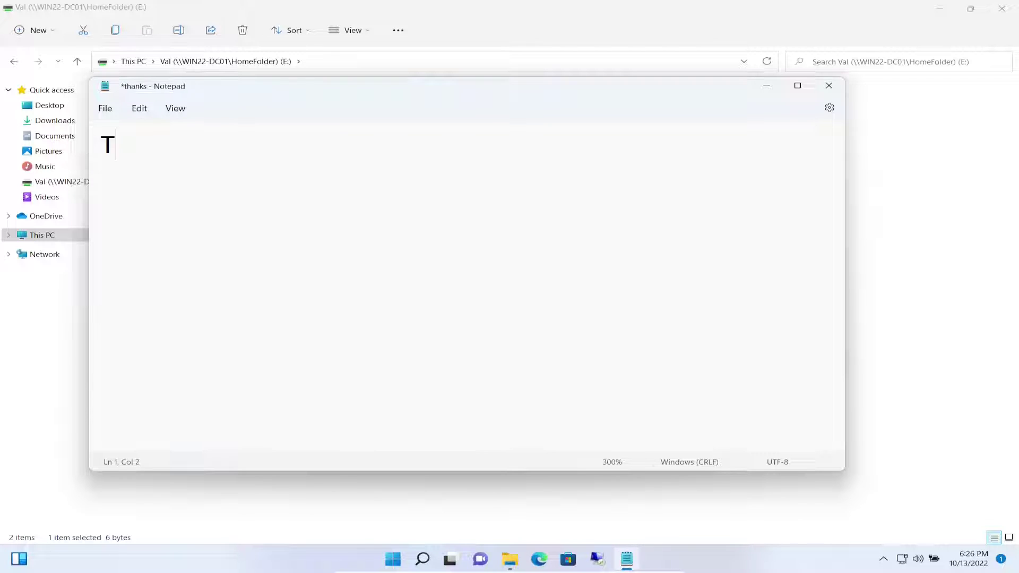
pyautogui.write('hank you for al')
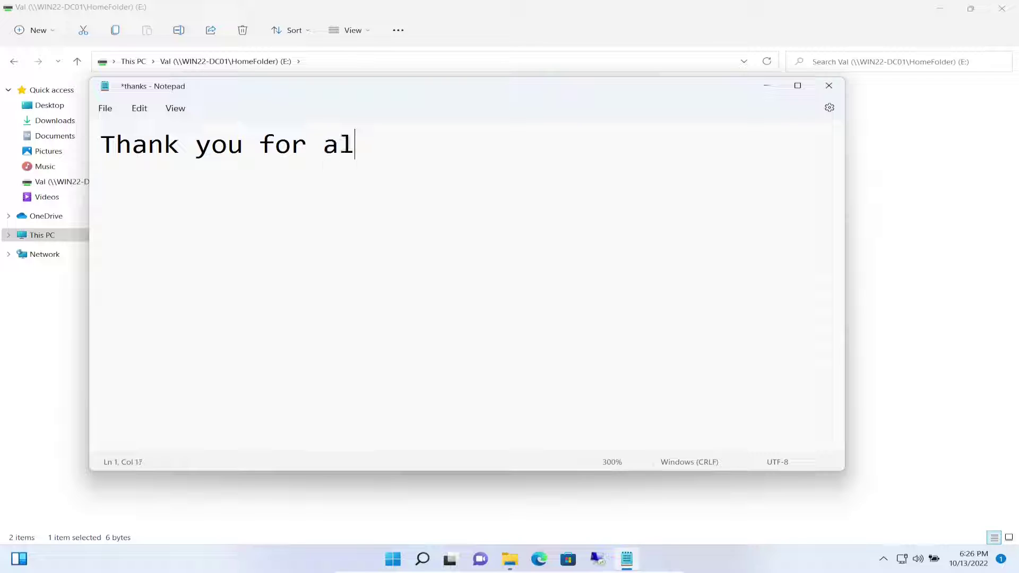
pyautogui.write('l your help and support ')
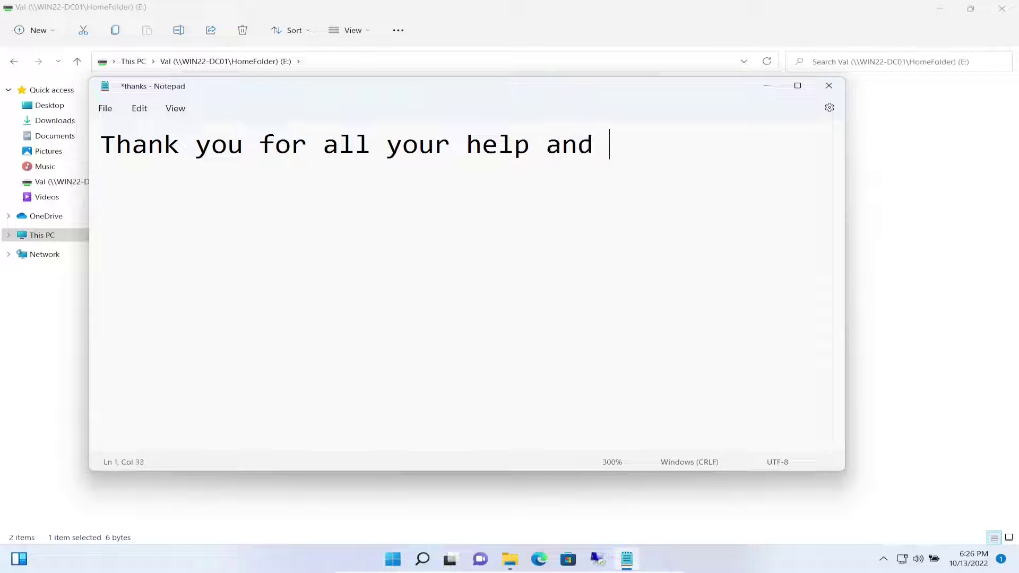
pyautogui.write(':)')
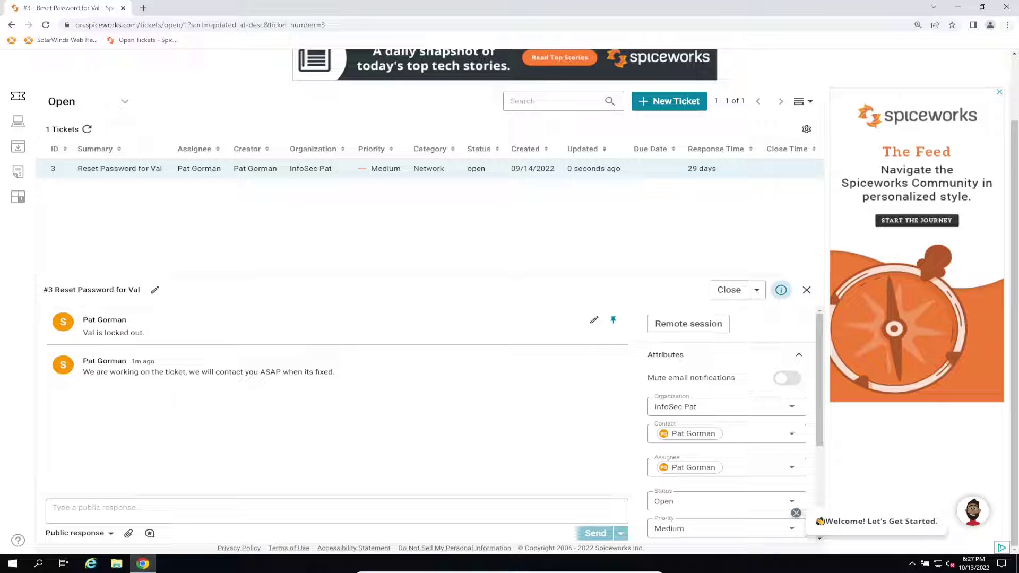
# Step: Switch to the Spiceworks help desk and close the open password-reset ticket
pyautogui.click(756, 289)
pyautogui.click(728, 290)
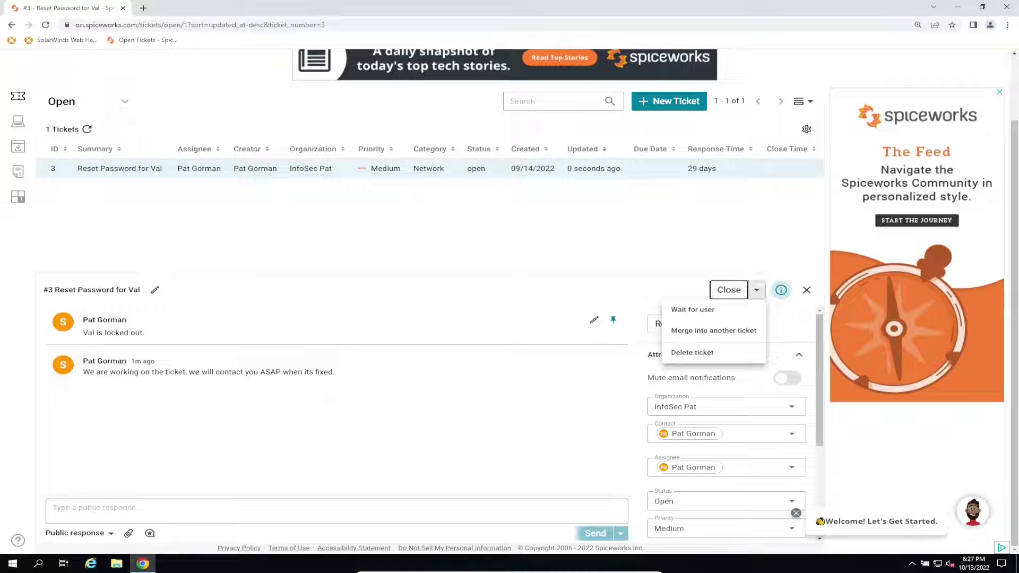
pyautogui.press('Return')
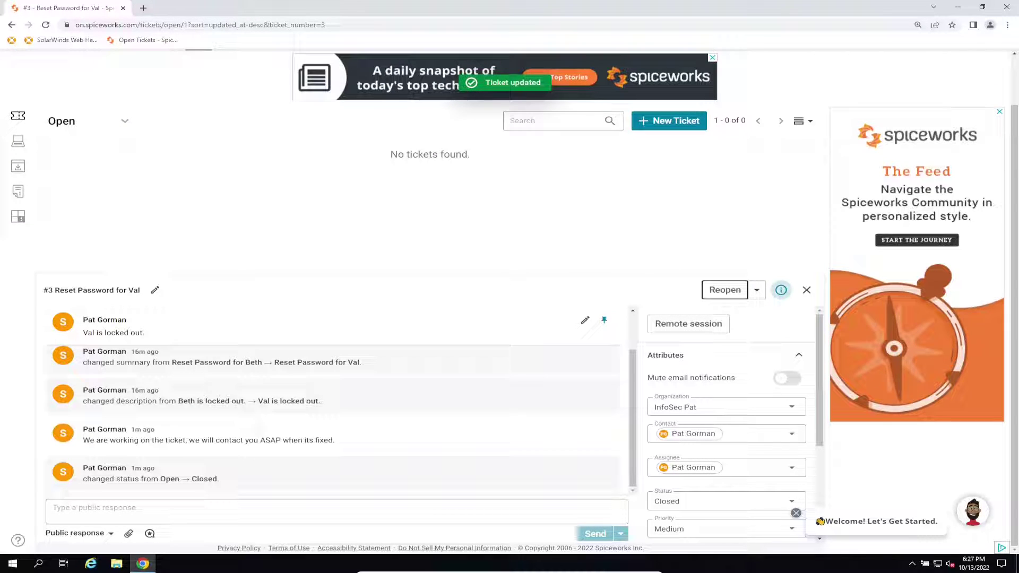
# Step: Filter the ticket list to Closed and check the password-reset ticket there
pyautogui.scroll(2, 160, 176)
pyautogui.click(89, 176)
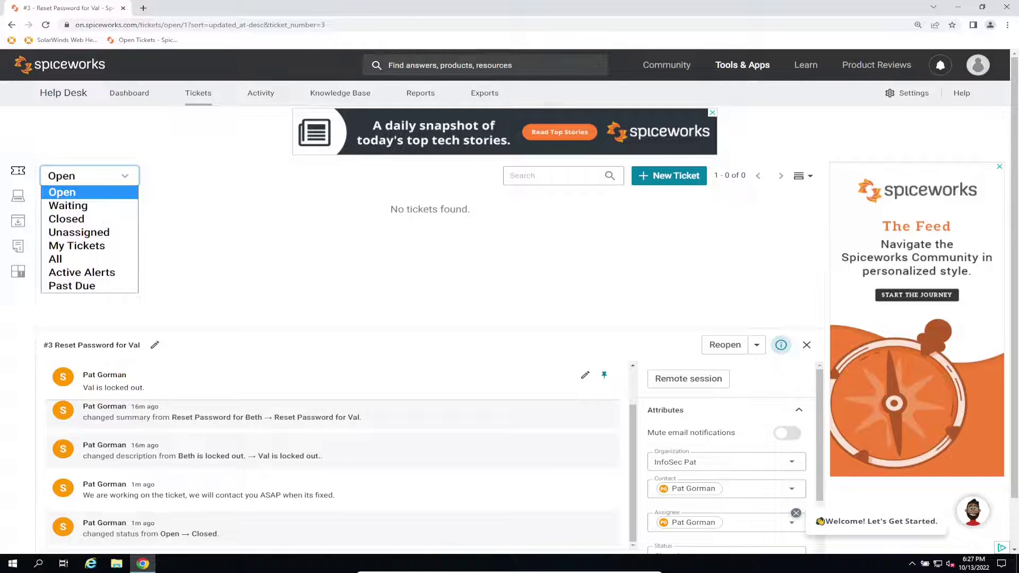
pyautogui.click(67, 219)
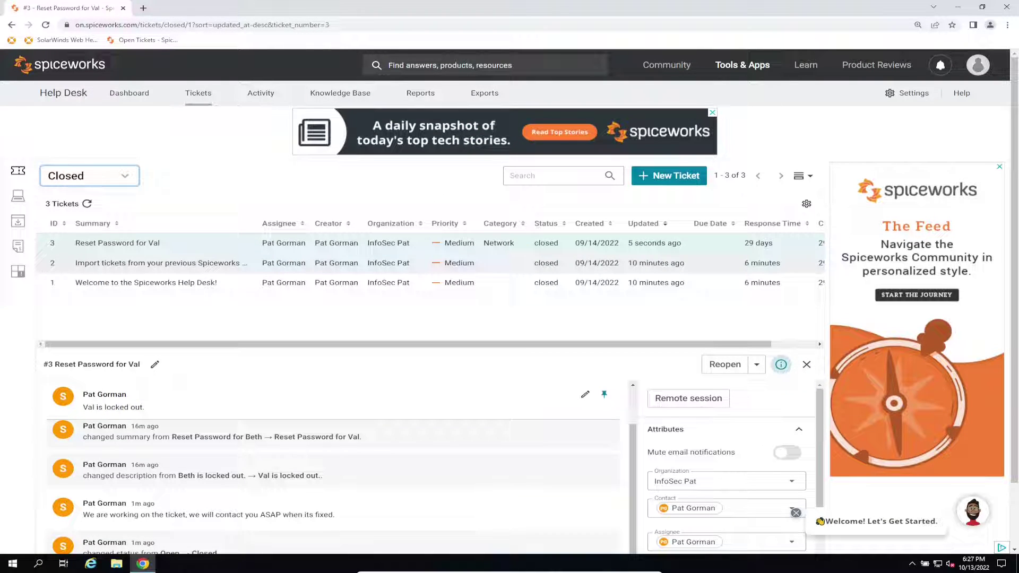
pyautogui.doubleClick(117, 243)
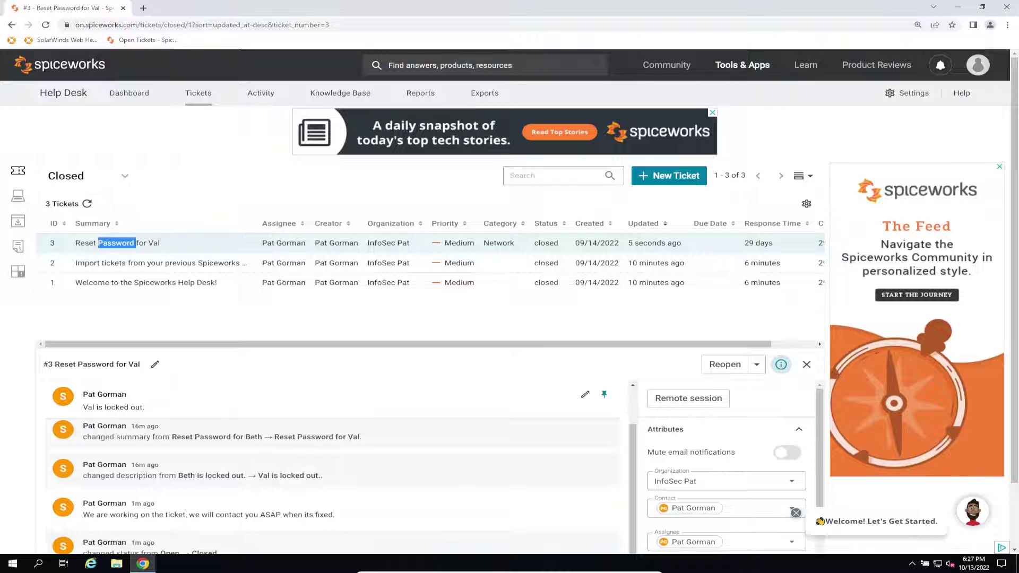
# Step: Post the public response "all good" on the closed password-reset ticket
pyautogui.scroll(-2, 424, 318)
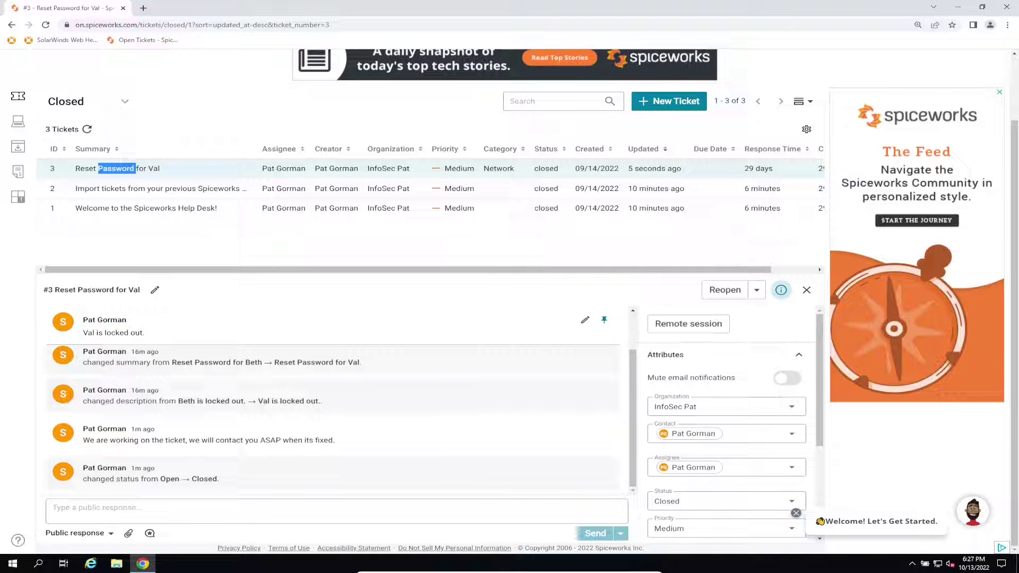
pyautogui.click(212, 511)
pyautogui.write('a')
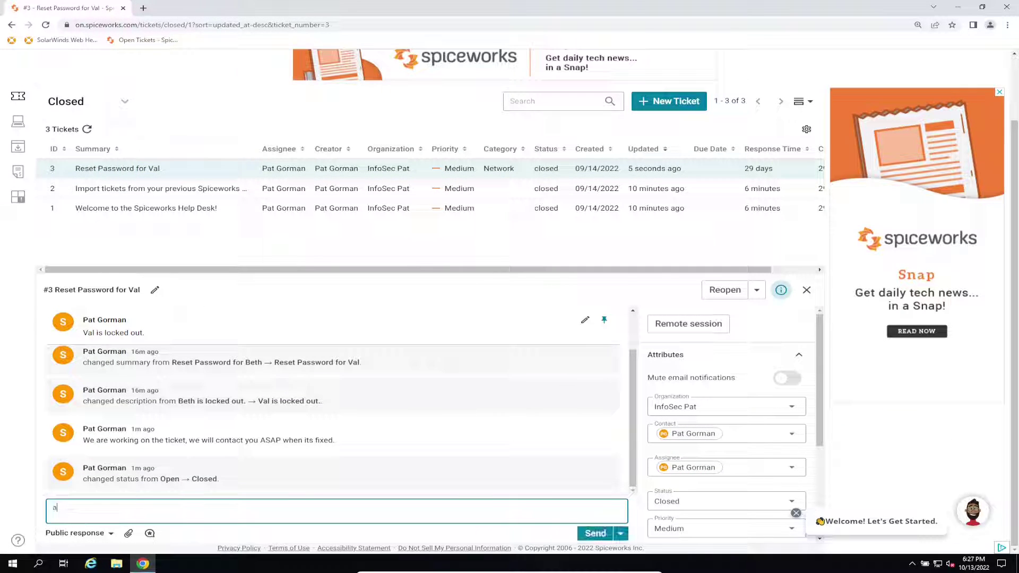
pyautogui.write('ll good')
pyautogui.click(595, 534)
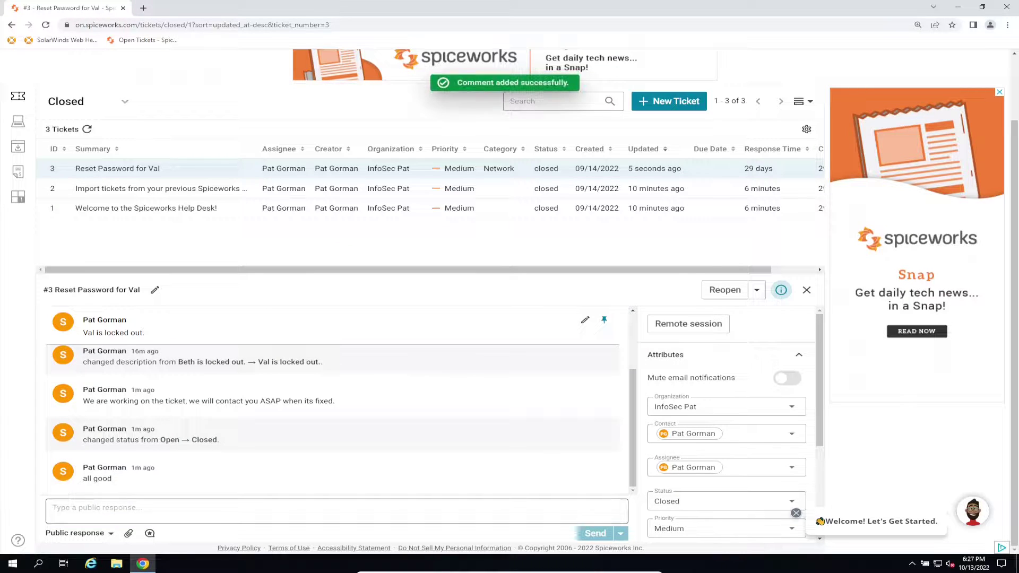
# Step: Review the closed ticket's attributes and dismiss the banner advertisement above the ticket list
pyautogui.scroll(-3, 727, 425)
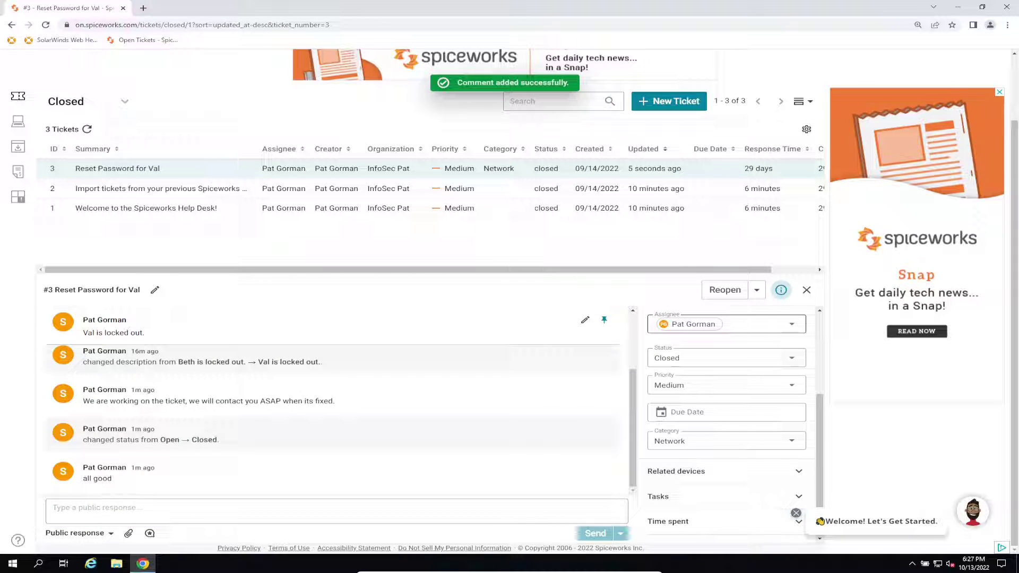
pyautogui.scroll(3, 726, 425)
pyautogui.scroll(2, 584, 234)
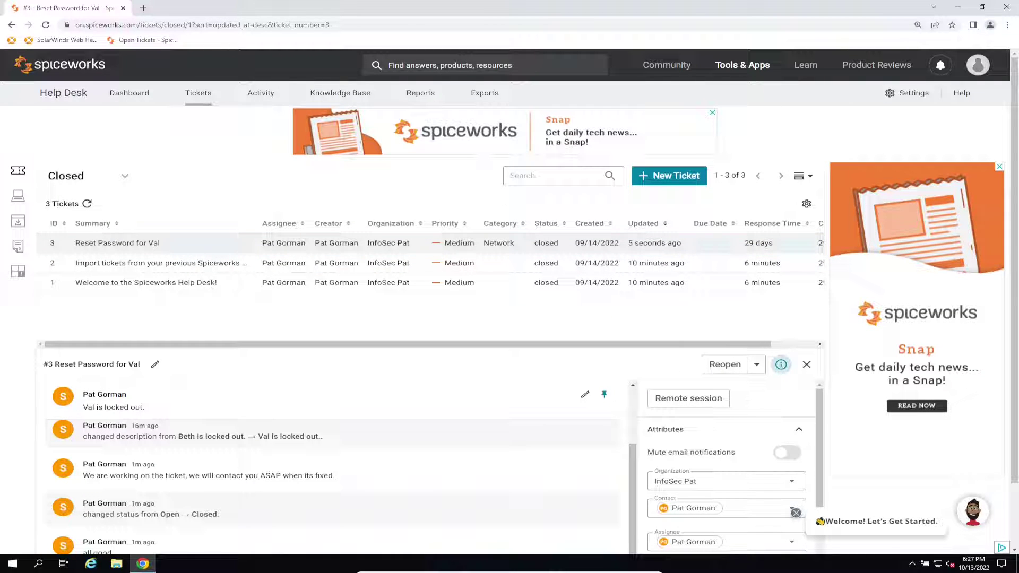
pyautogui.click(712, 113)
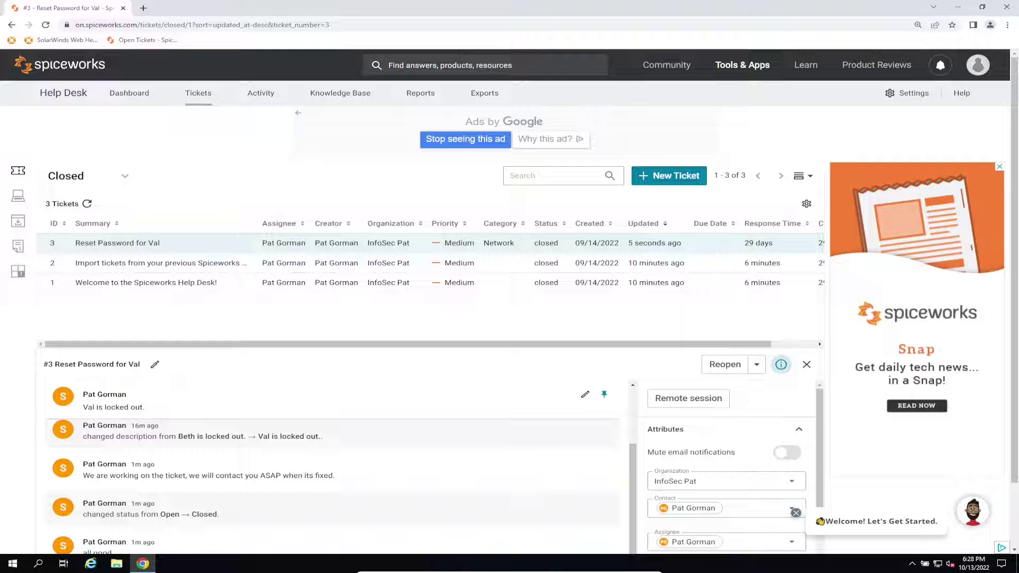